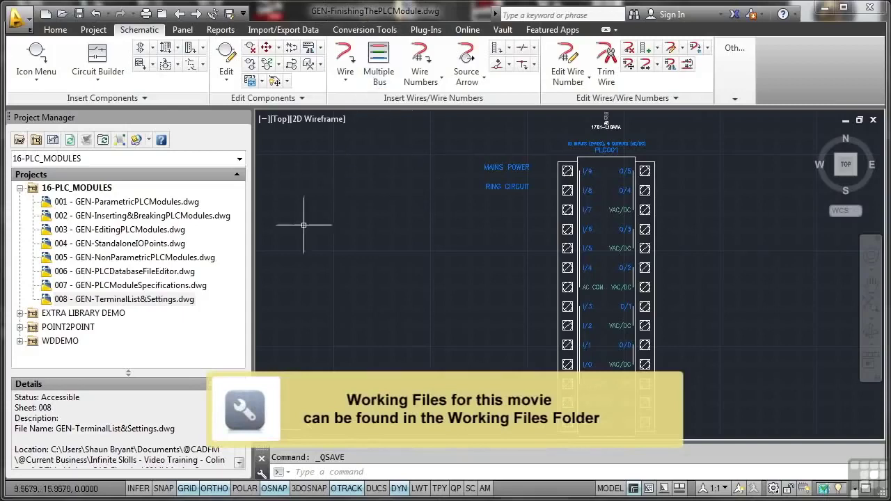
Add the active drawing to the 16-PLC_MODULES project and apply the project default values to its drawing settings.
click(81, 189)
right_click(81, 188)
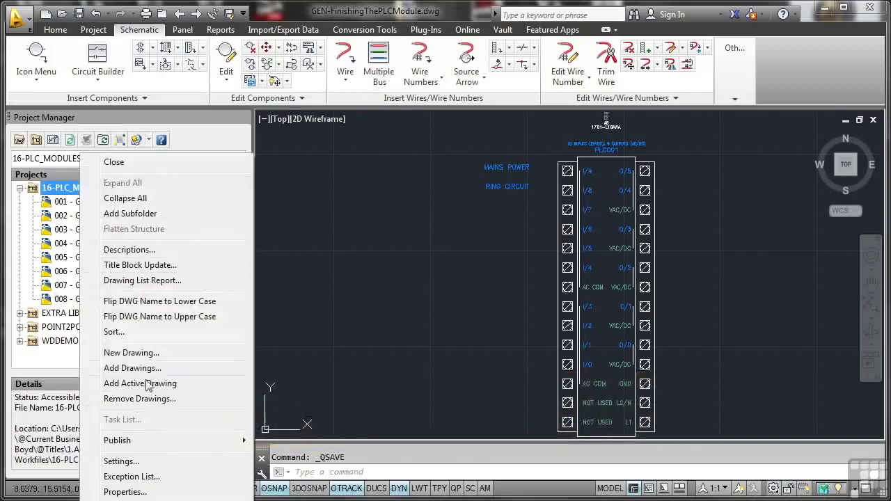
click(160, 384)
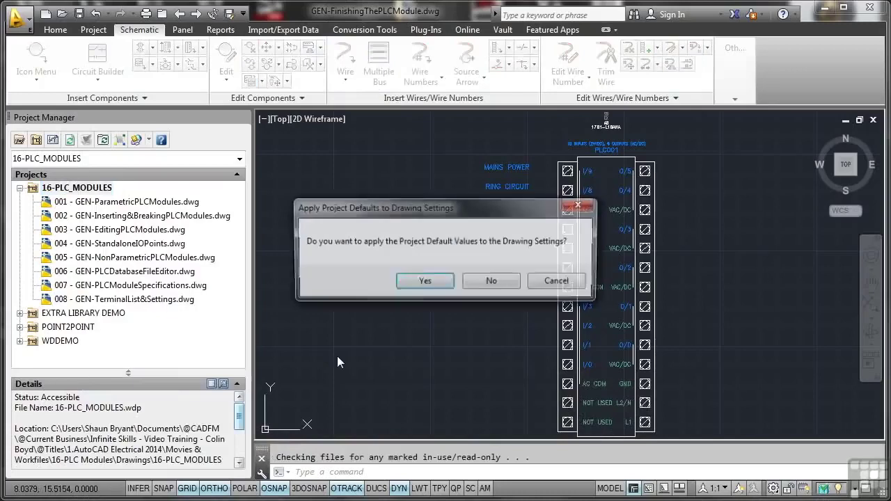
click(425, 281)
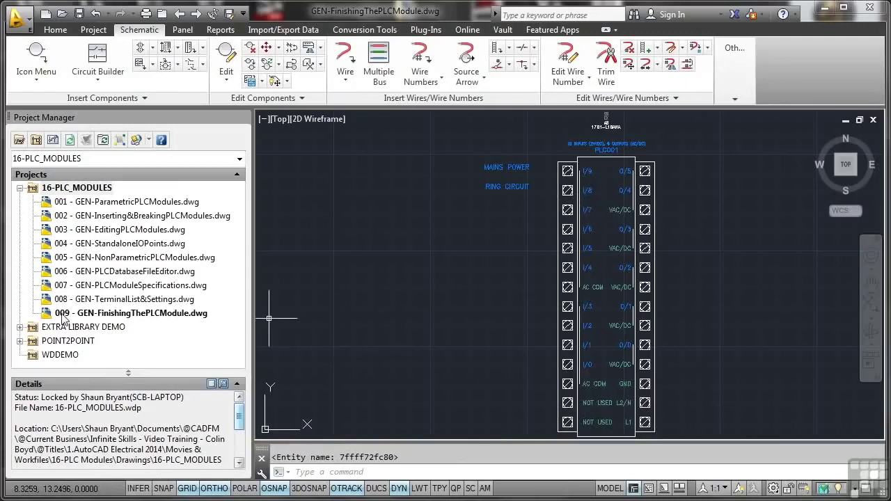
Open the PLC Database File Editor.
middle_drag(711, 262, 483, 253)
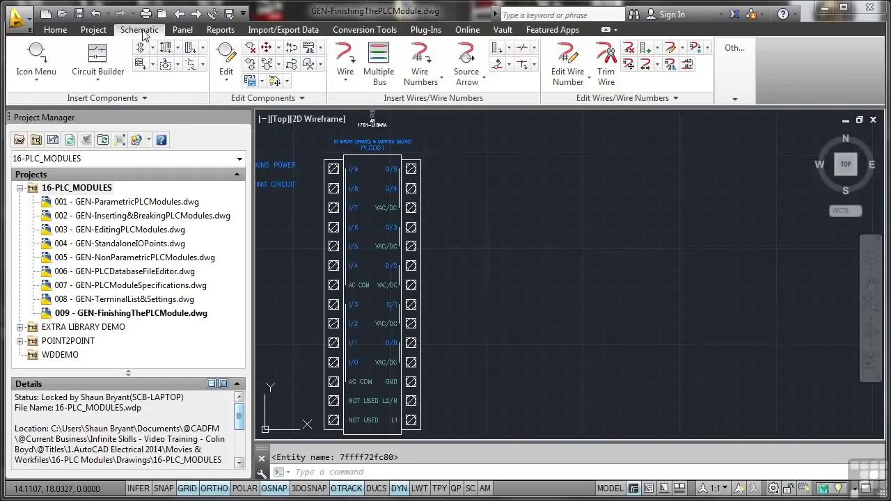
click(733, 104)
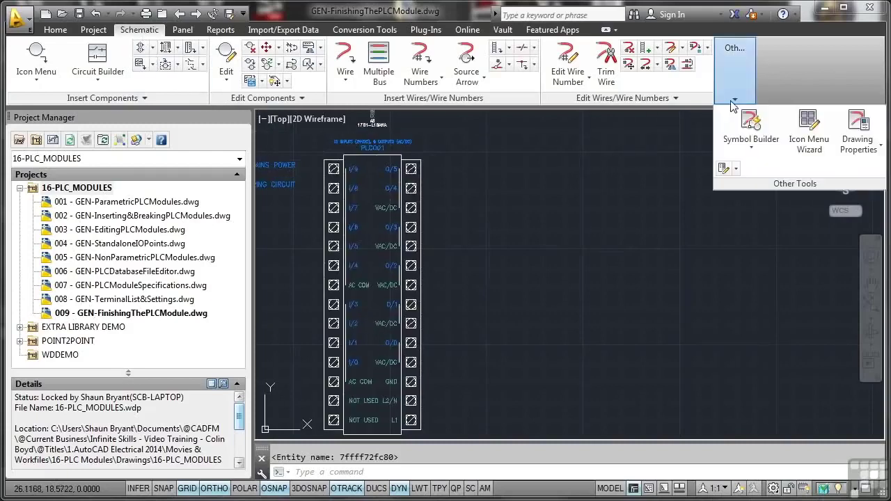
click(735, 169)
click(743, 187)
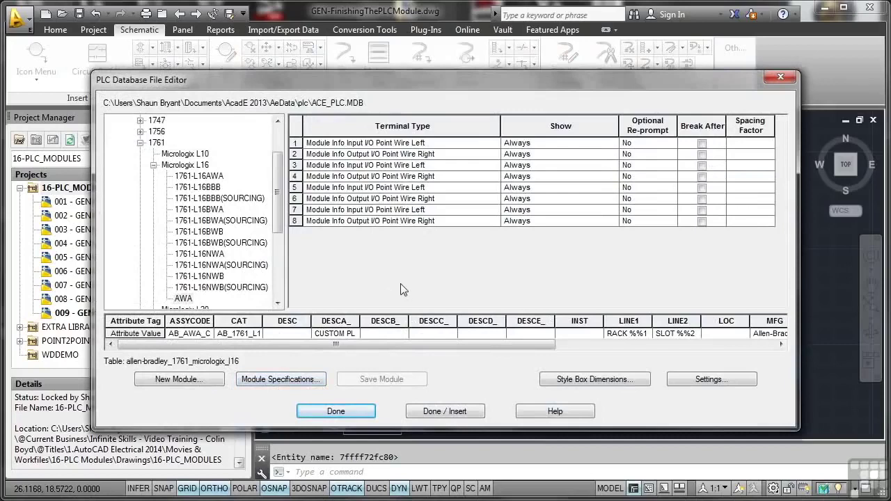
Shorten the AWA module's ASSYCODE attribute value to AB_AWA.
click(183, 334)
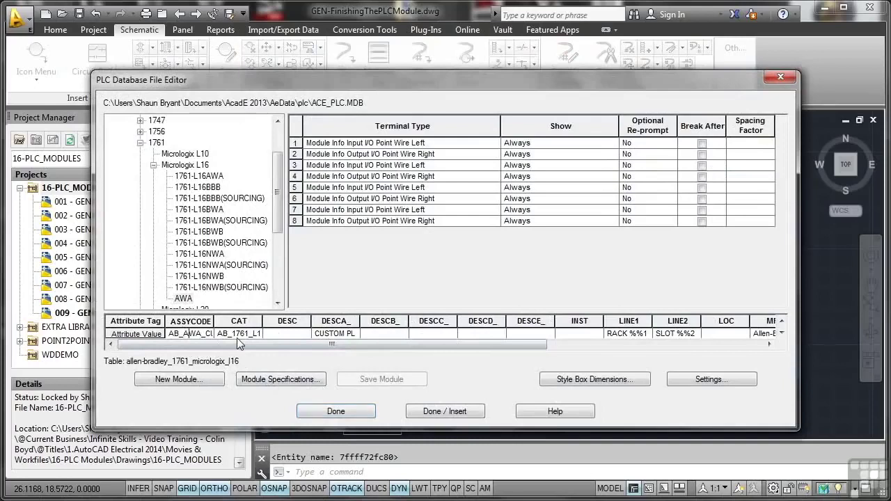
text(_CUSTO)
key(BackSpace)
key(BackSpace)
key(BackSpace)
key(BackSpace)
key(BackSpace)
key(BackSpace)
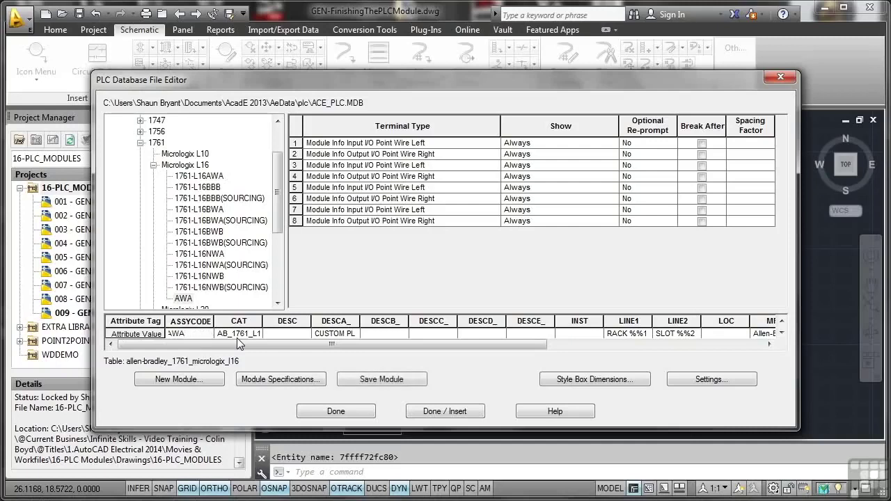
Set the AWA module's CAT attribute value to AB-1761-L16-AWA-CUSTOM.
click(237, 336)
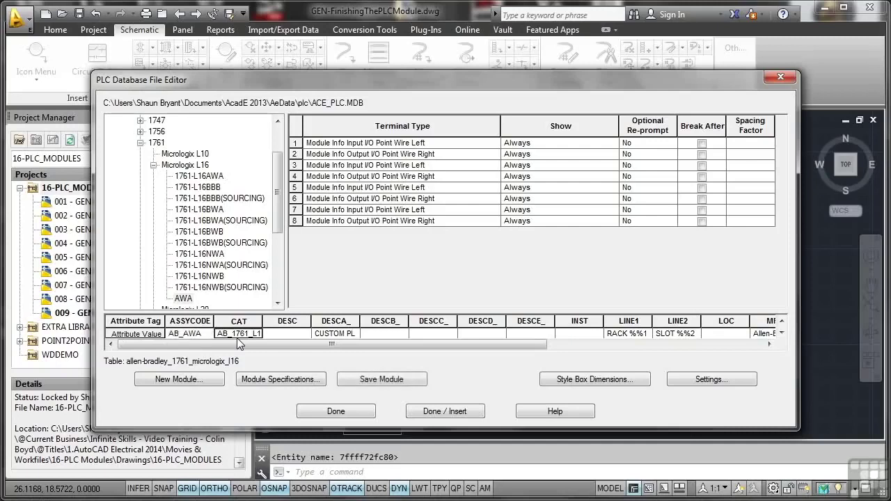
click(241, 337)
key(BackSpace)
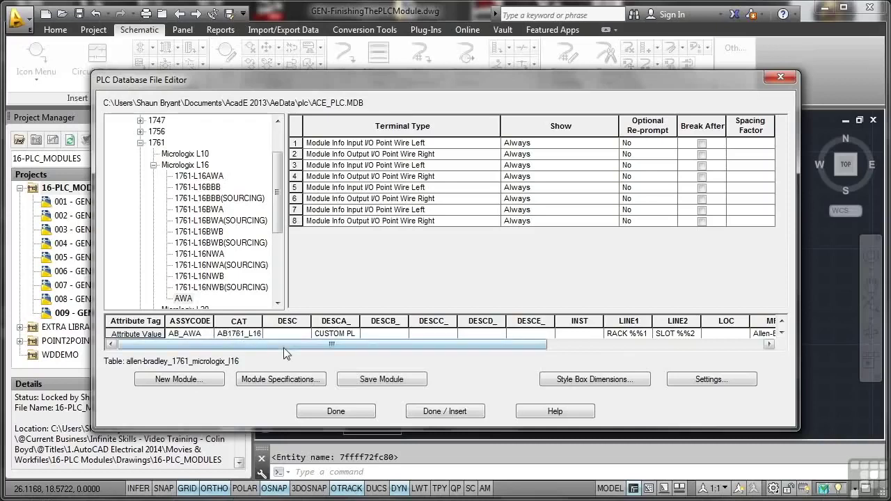
text(-)
key(BackSpace)
text(-)
text(_A)
text(W)
text(A_CUST)
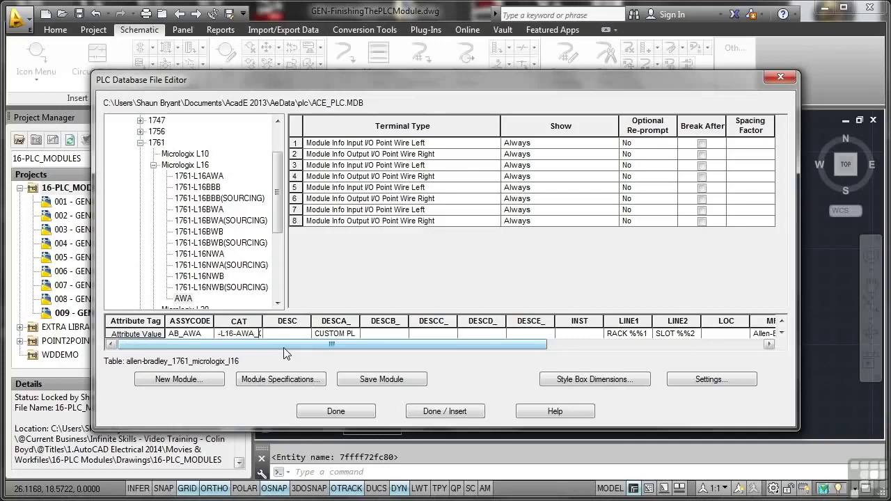
key(Left)
key(Left)
key(Left)
key(Left)
key(BackSpace)
text(-)
key(End)
text(OM)
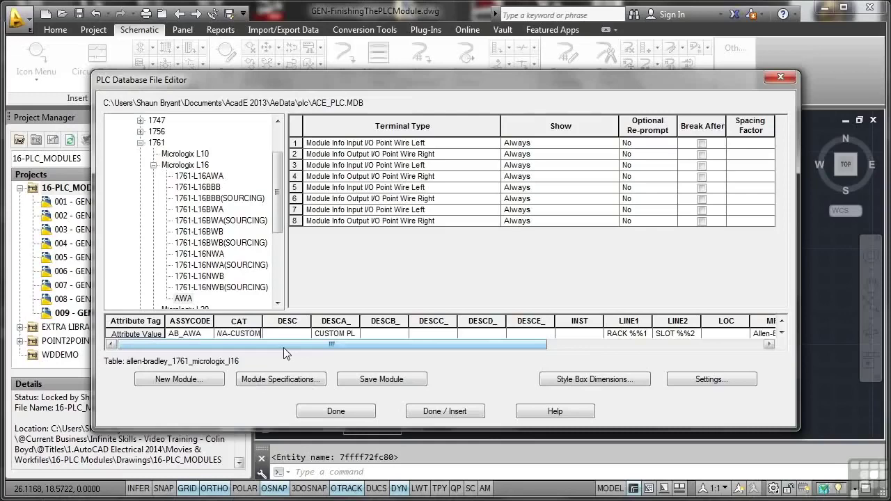
Replace the AWA module's DESCA_ attribute value with MAINS POWER.
click(336, 334)
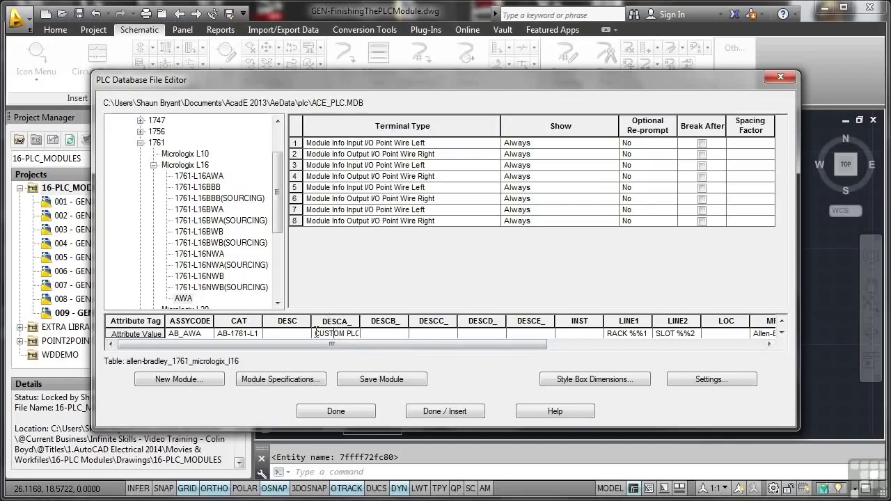
drag(315, 333, 376, 337)
text(M)
text(AINS POWER)
drag(385, 346, 502, 345)
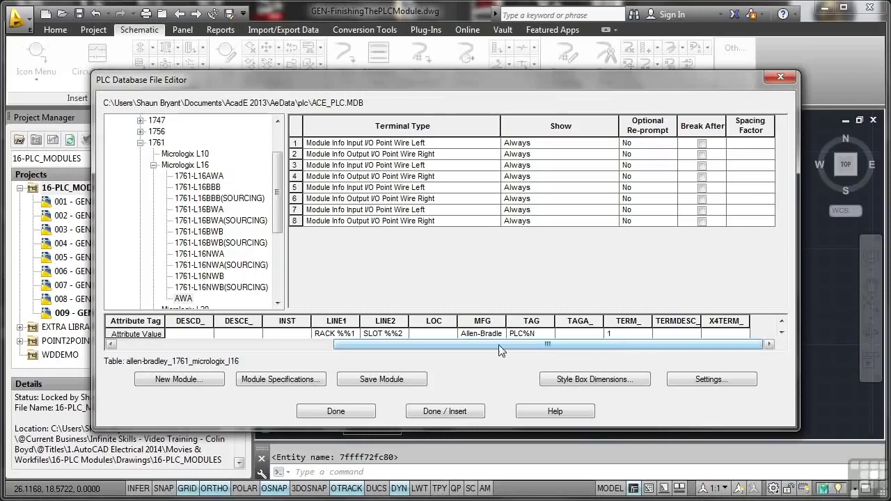
Accept the AWA module's existing specifications and save the module to the PLC database.
click(281, 379)
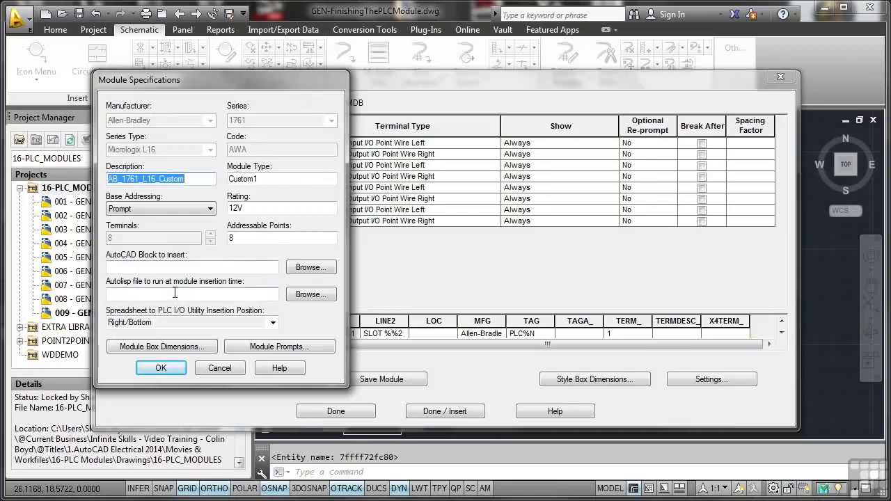
click(161, 368)
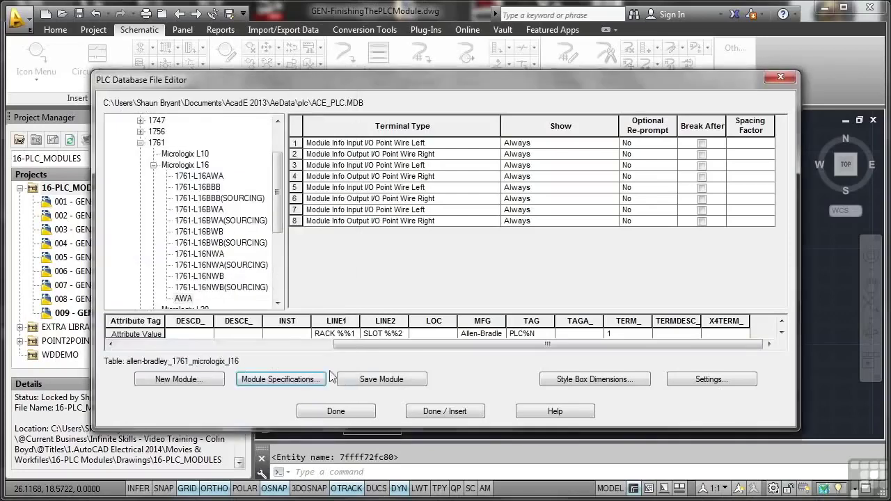
click(363, 382)
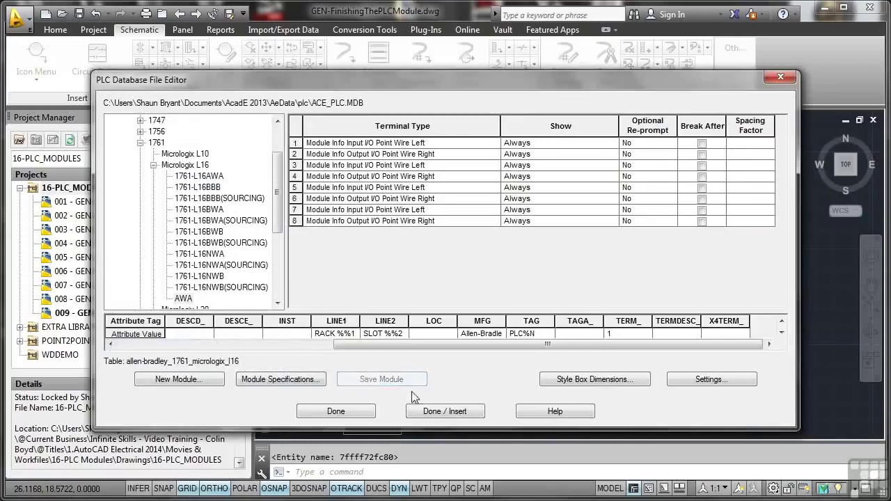
Finish database editing and place the AWA module in graphics style 2 in the empty area beside PLC001.
click(446, 412)
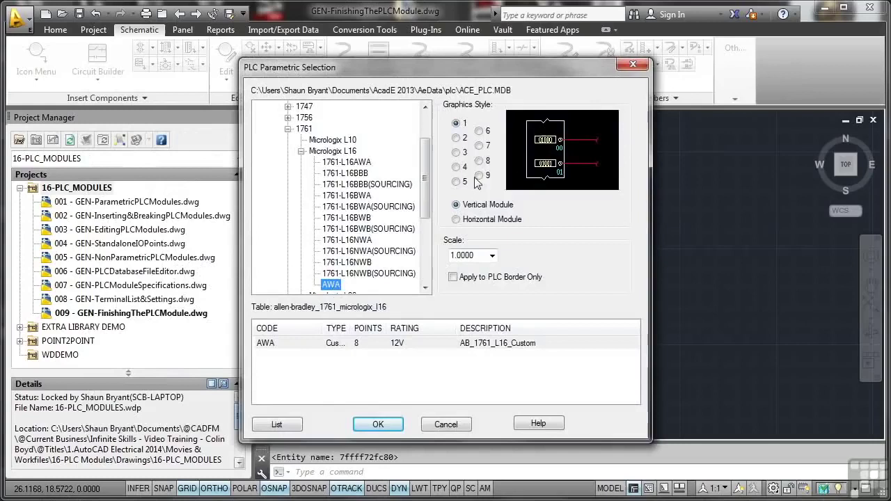
click(456, 138)
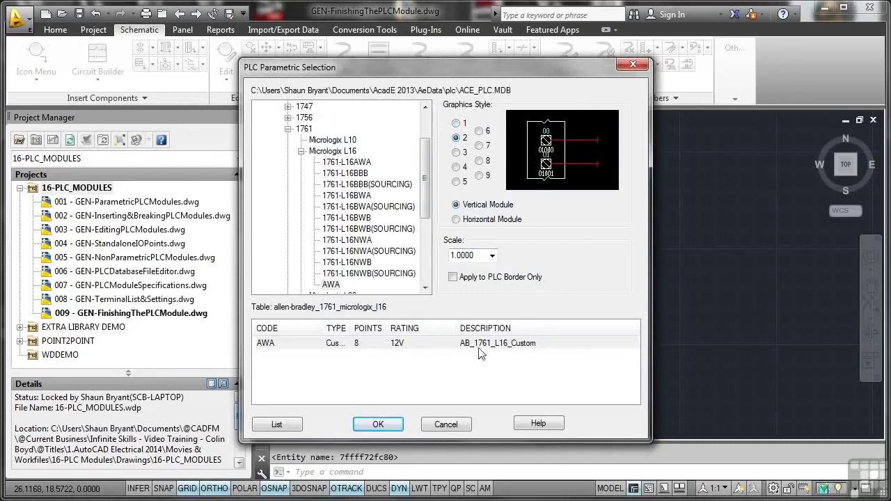
click(378, 424)
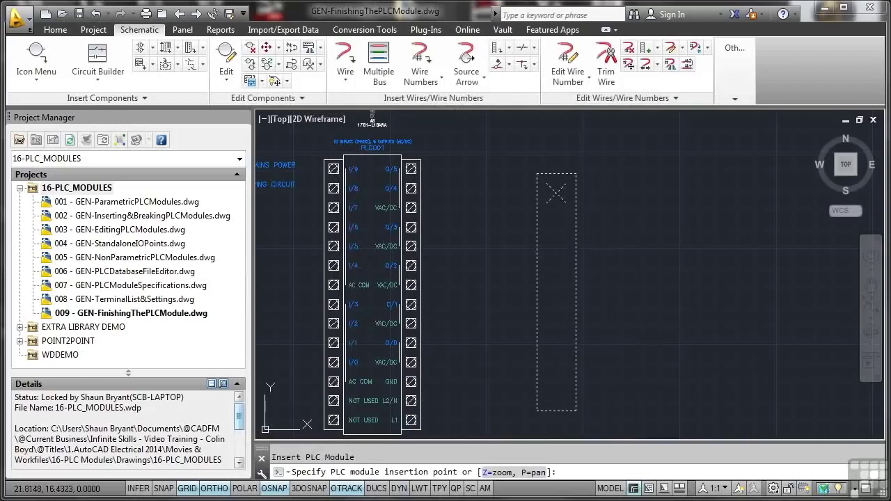
click(544, 174)
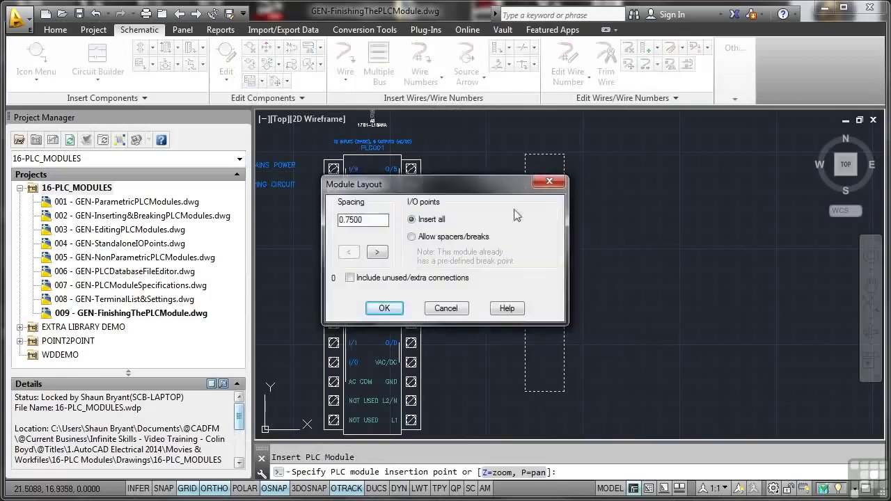
Set the module layout spacing to 1 with all I/O points inserted, and use I:/00 as the beginning address.
double_click(382, 225)
text(1)
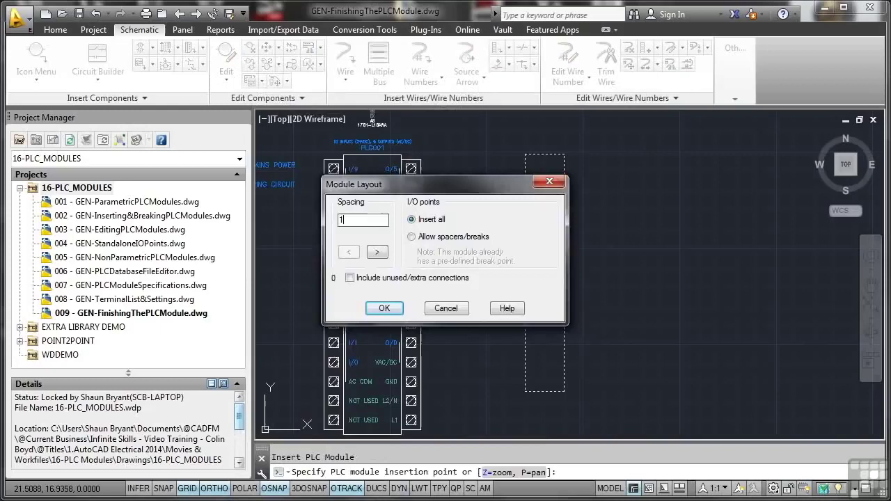
key(Return)
key(Return)
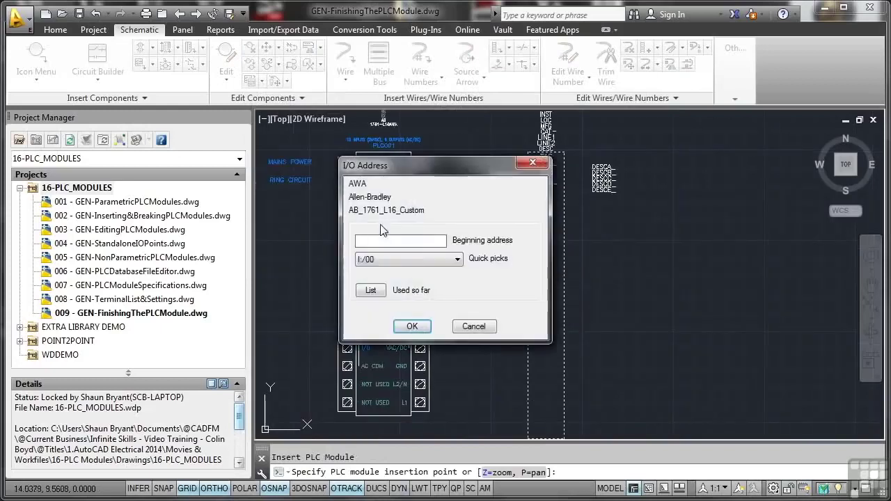
click(457, 259)
click(440, 272)
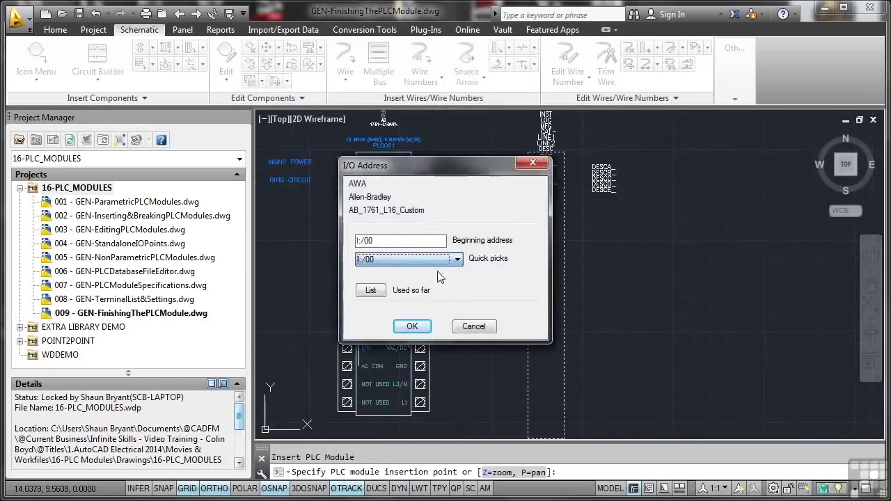
click(412, 326)
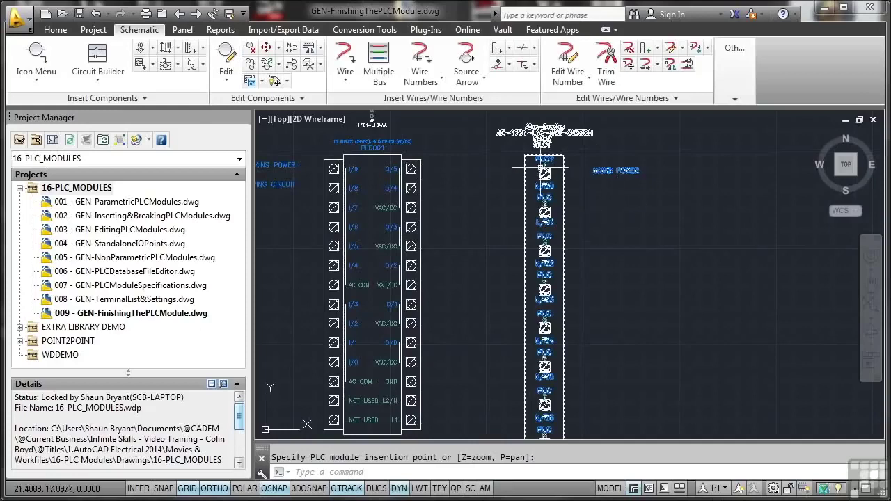
Edit the inserted AWA module and copy the MAINS POWER description to I/O point I:/01.
middle_drag(540, 139, 545, 187)
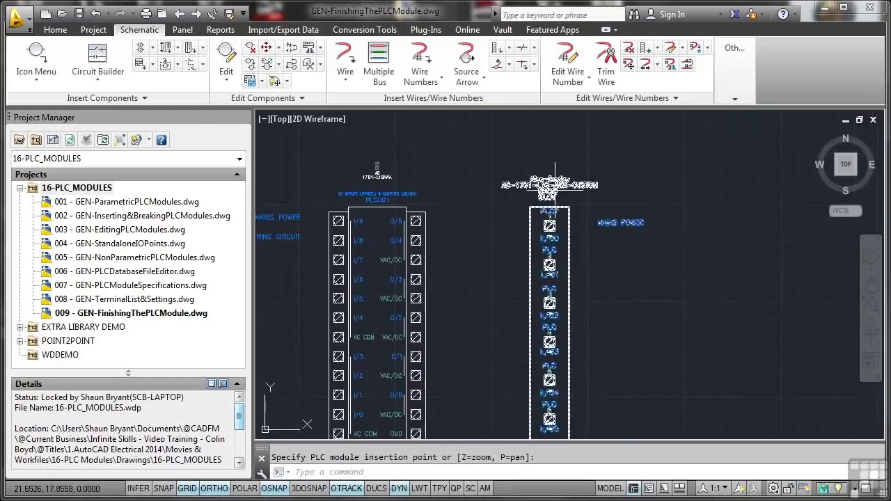
scroll(555, 182, up, 4)
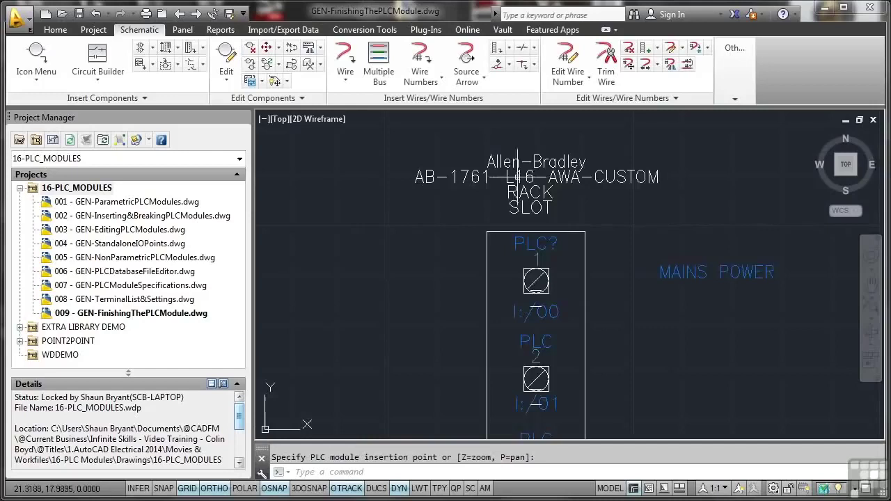
click(557, 162)
right_click(557, 160)
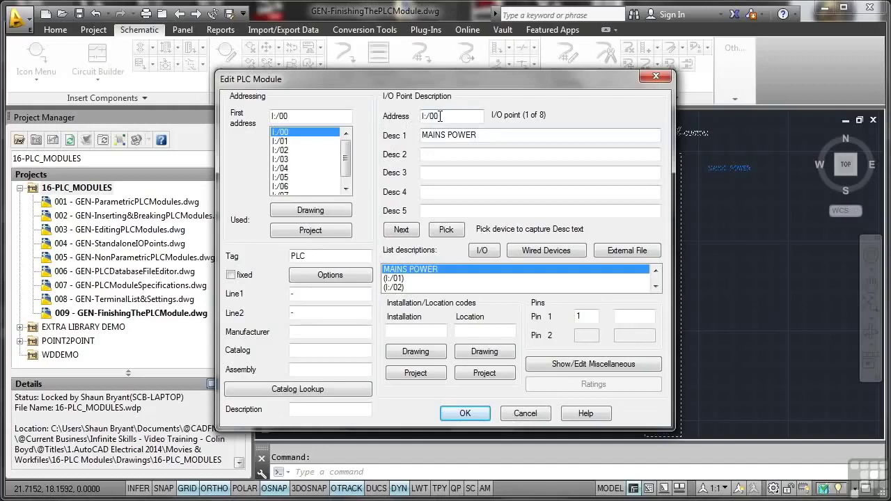
click(293, 143)
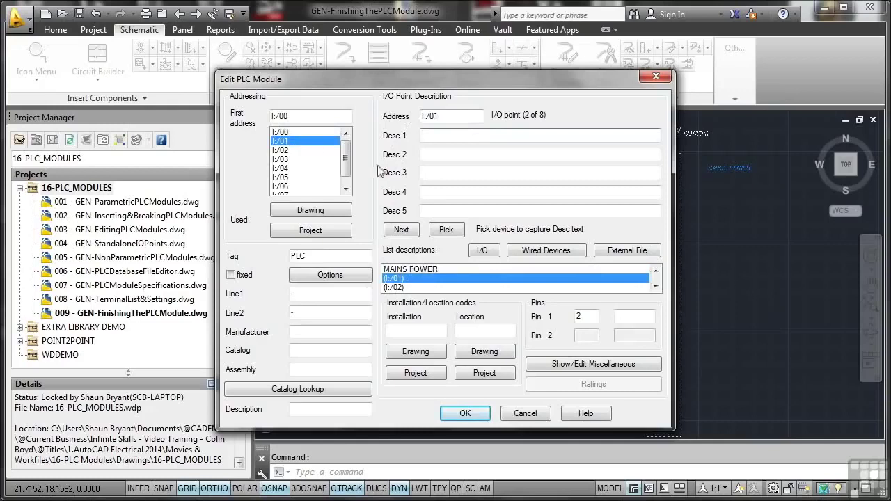
click(451, 269)
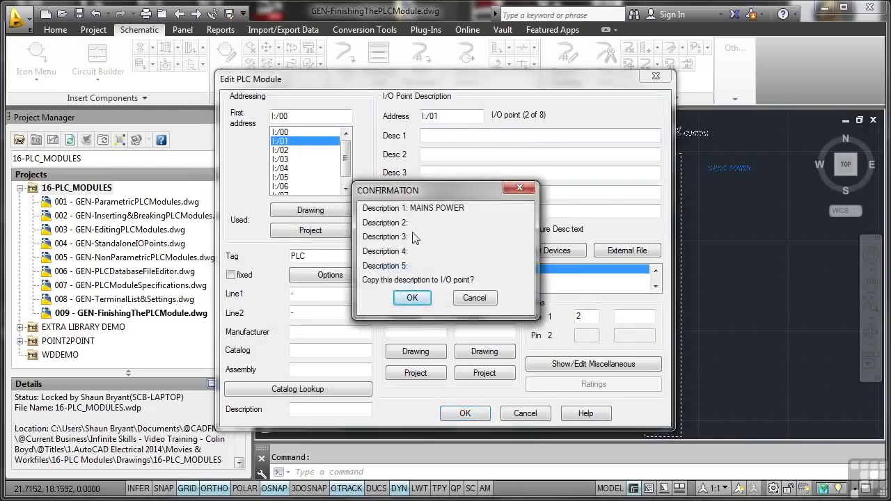
click(422, 298)
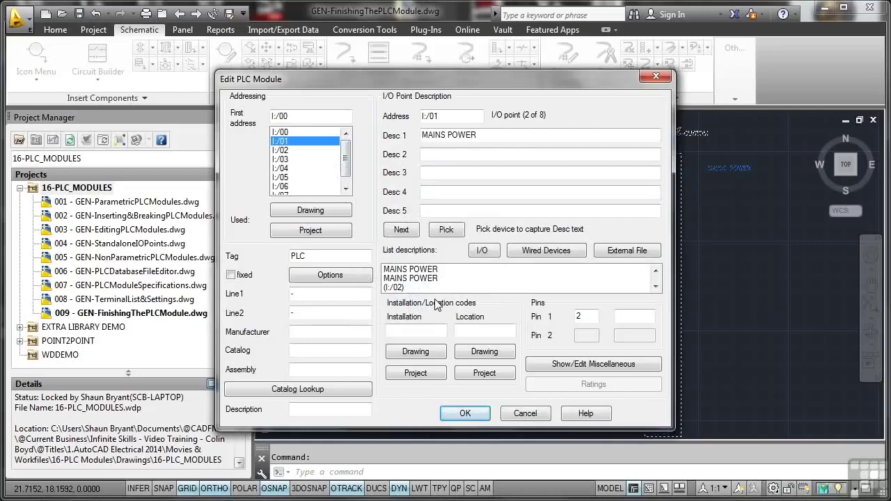
click(467, 414)
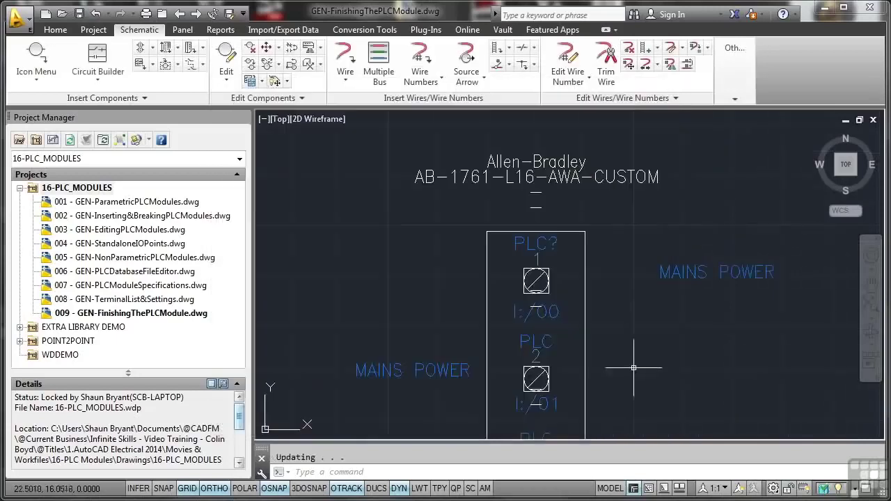
scroll(628, 265, down, 2)
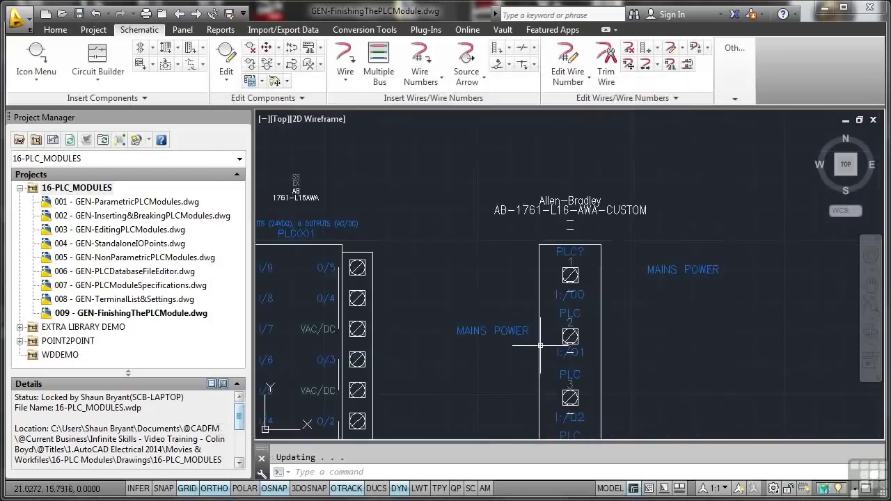
middle_click(632, 302)
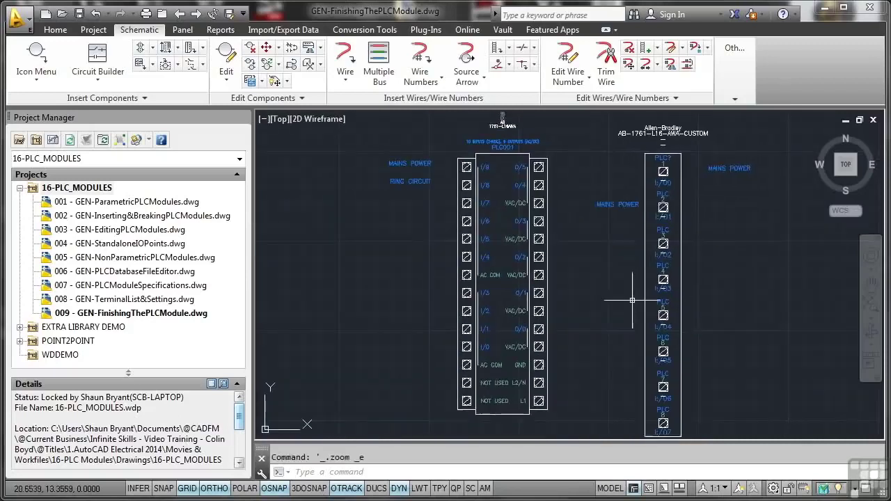